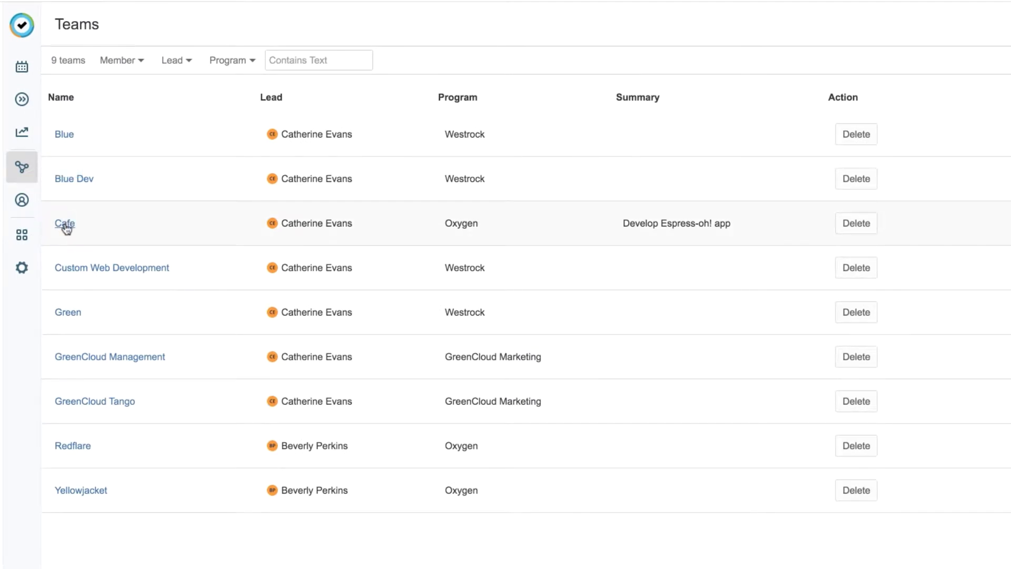
Open the Cafe team's Permissions page from its settings gear menu
left_click(64, 225)
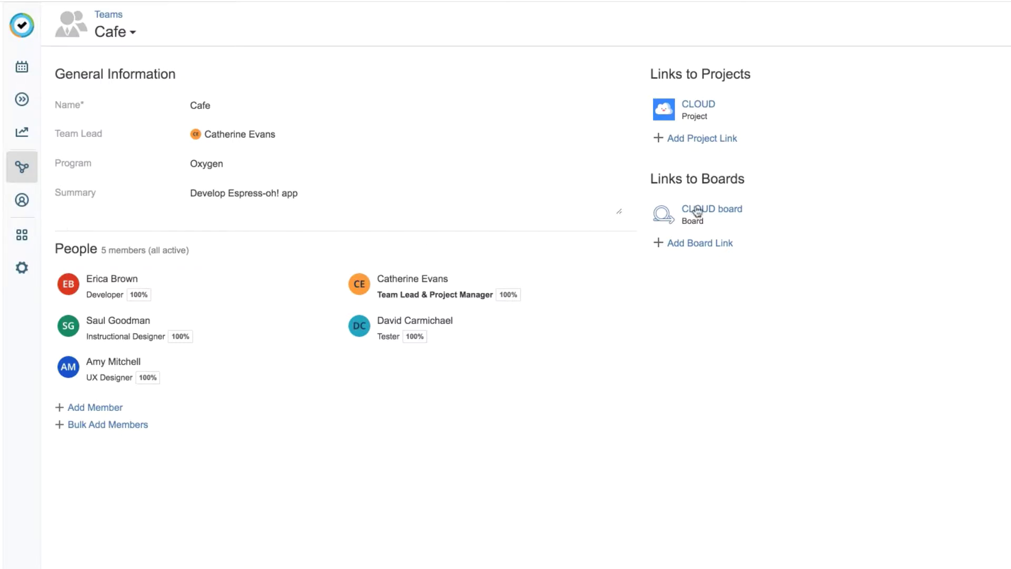
left_click(998, 16)
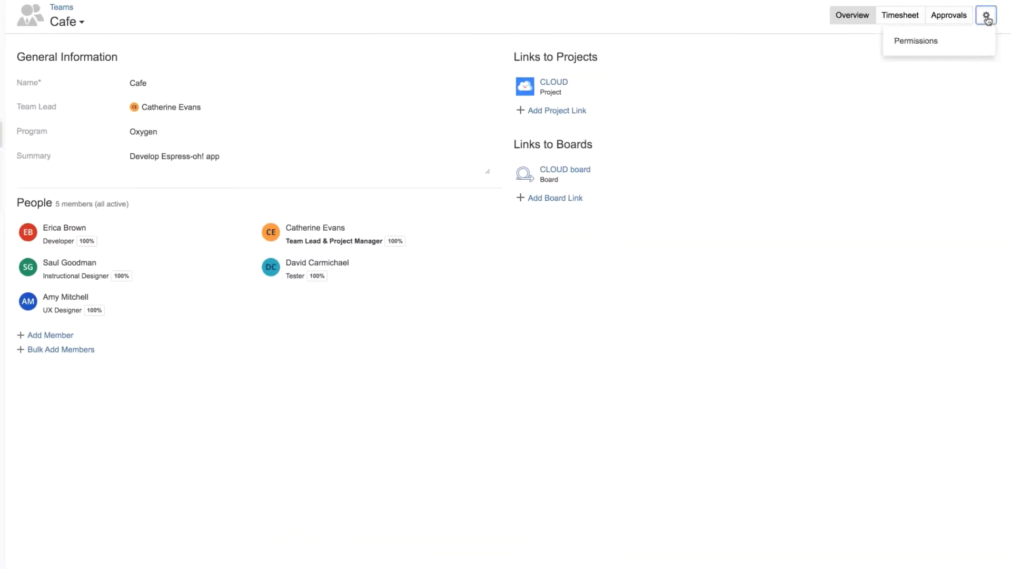
left_click(961, 42)
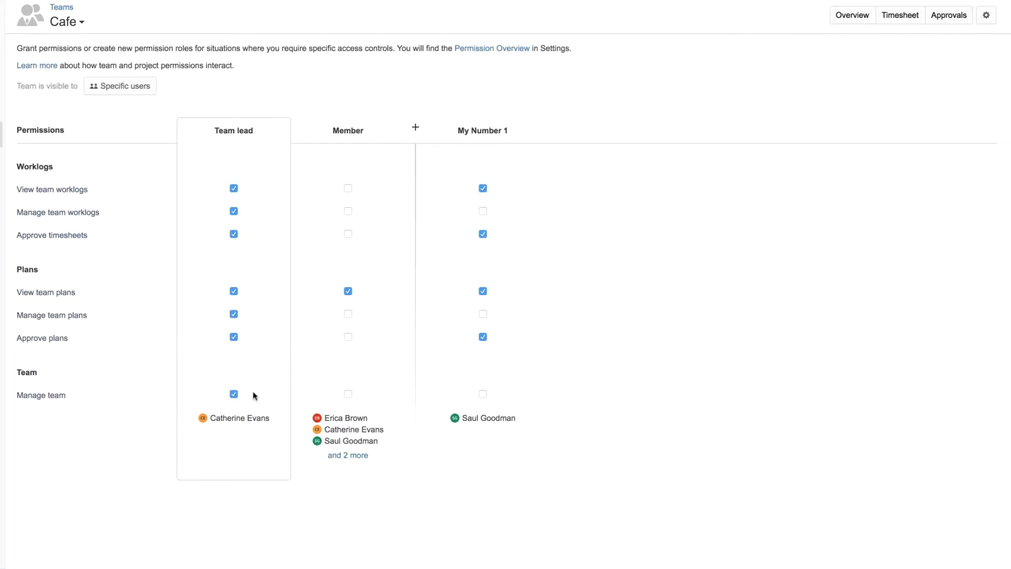
In Approvals, go back to 08–14 Sep 2019 and check David's, Erica's and Saul's timesheets
left_click(945, 20)
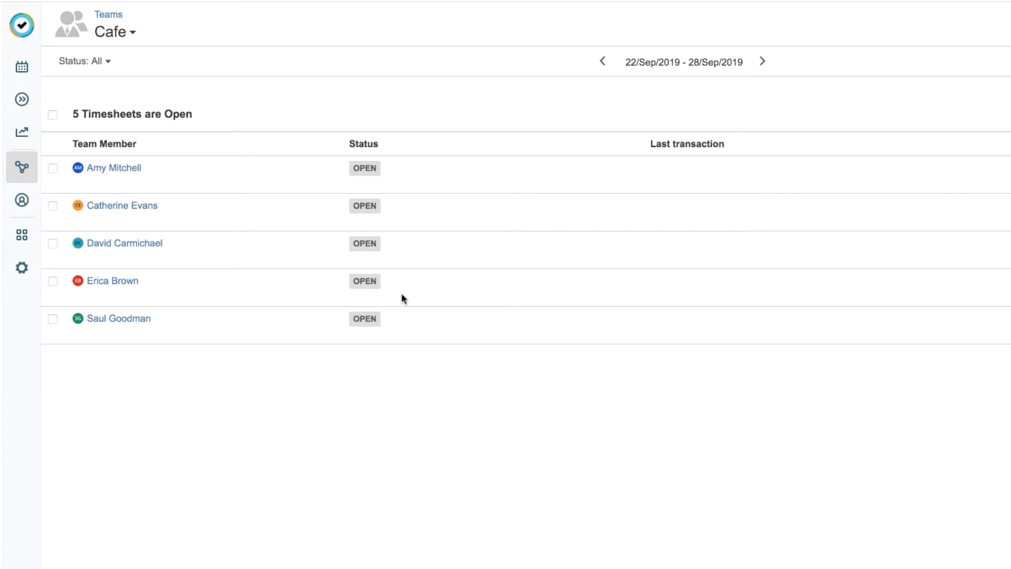
left_click(602, 64)
left_click(603, 64)
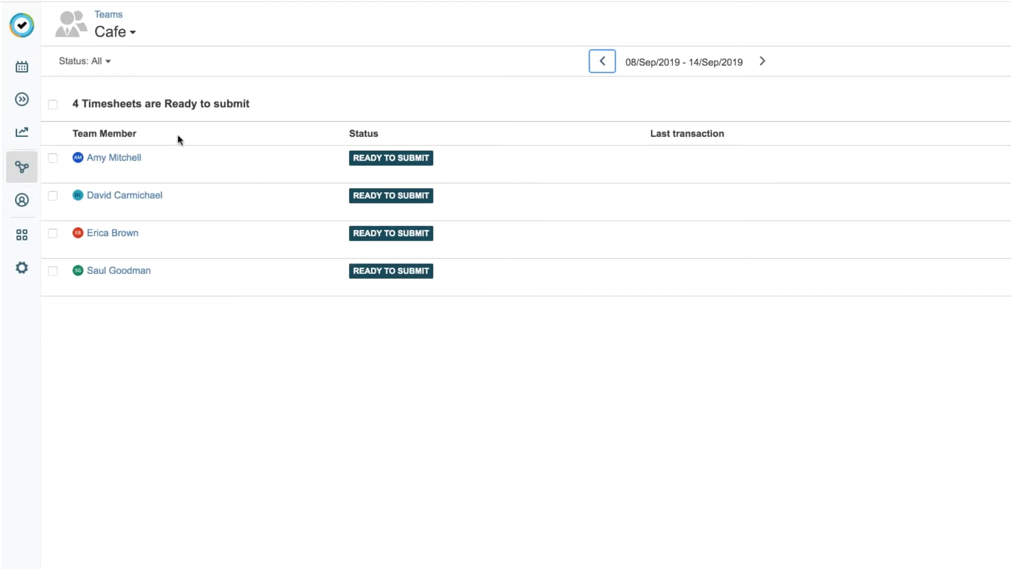
left_click(52, 105)
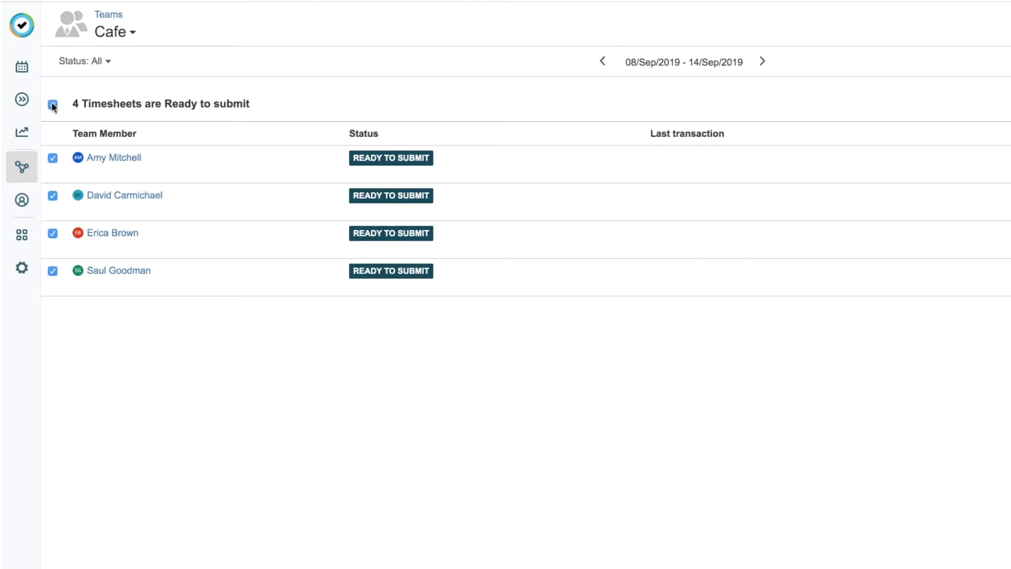
left_click(53, 106)
left_click(51, 237)
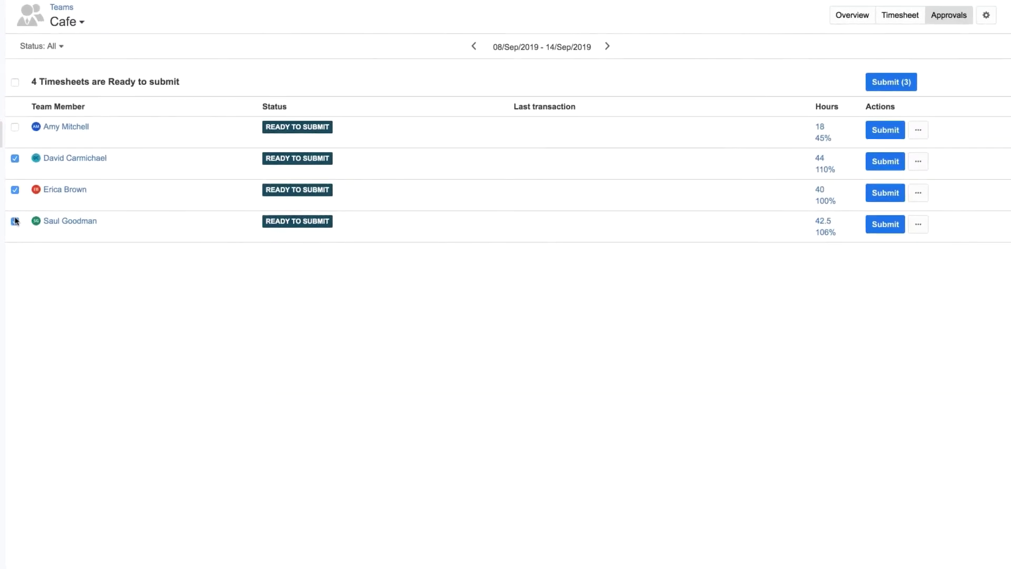
left_click(892, 84)
left_click(495, 82)
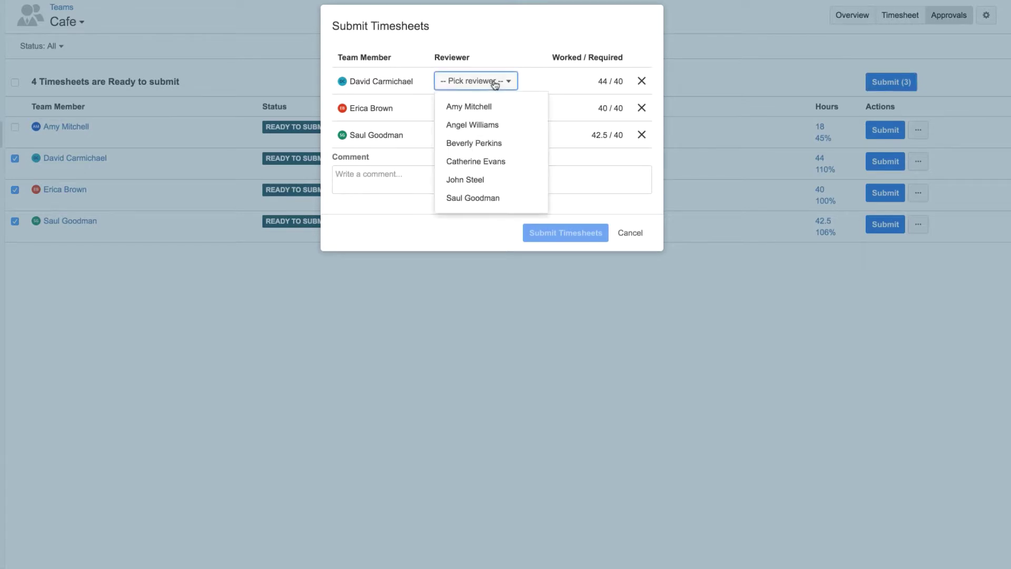
left_click(498, 162)
left_click(501, 113)
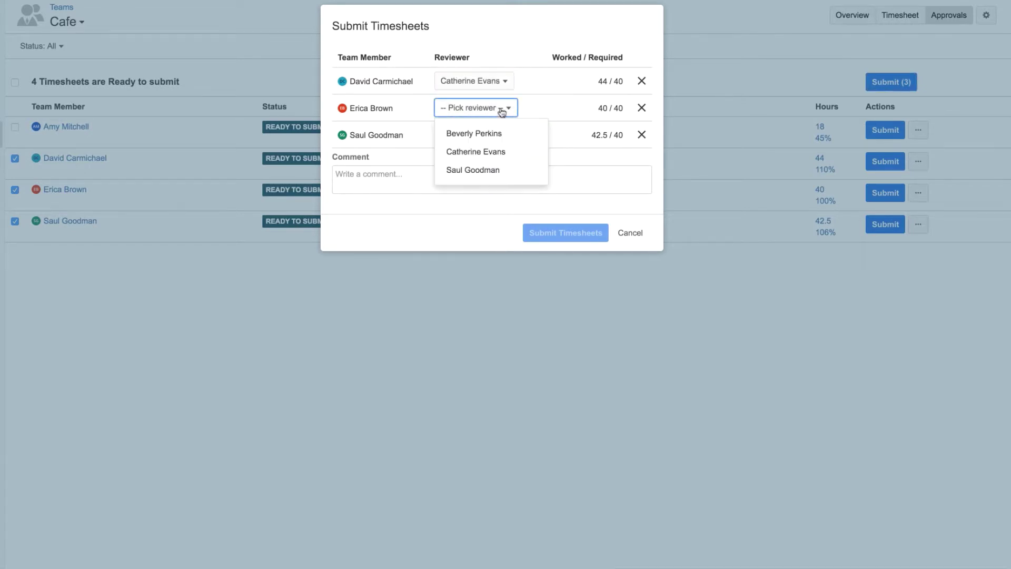
left_click(497, 154)
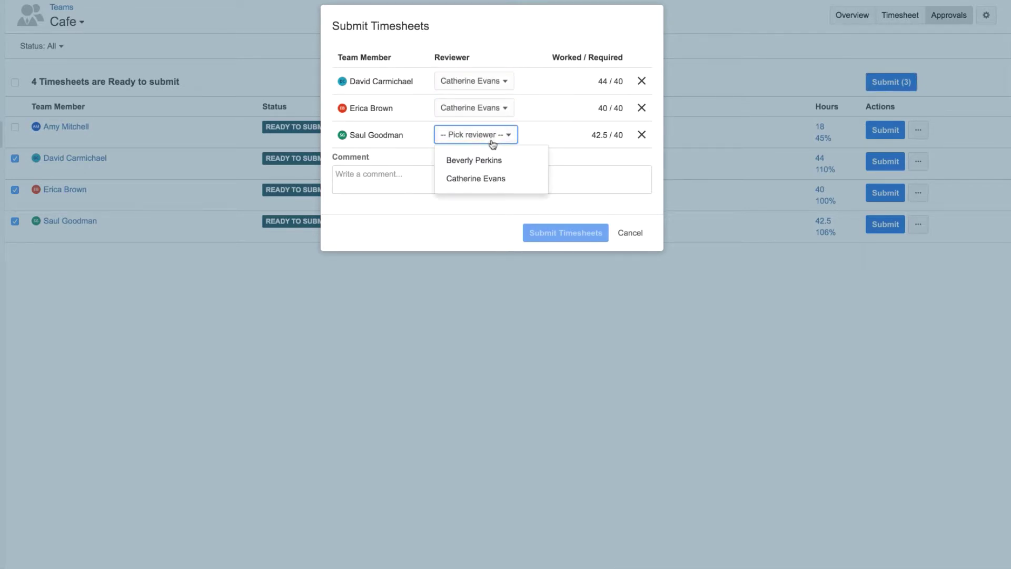
left_click(487, 181)
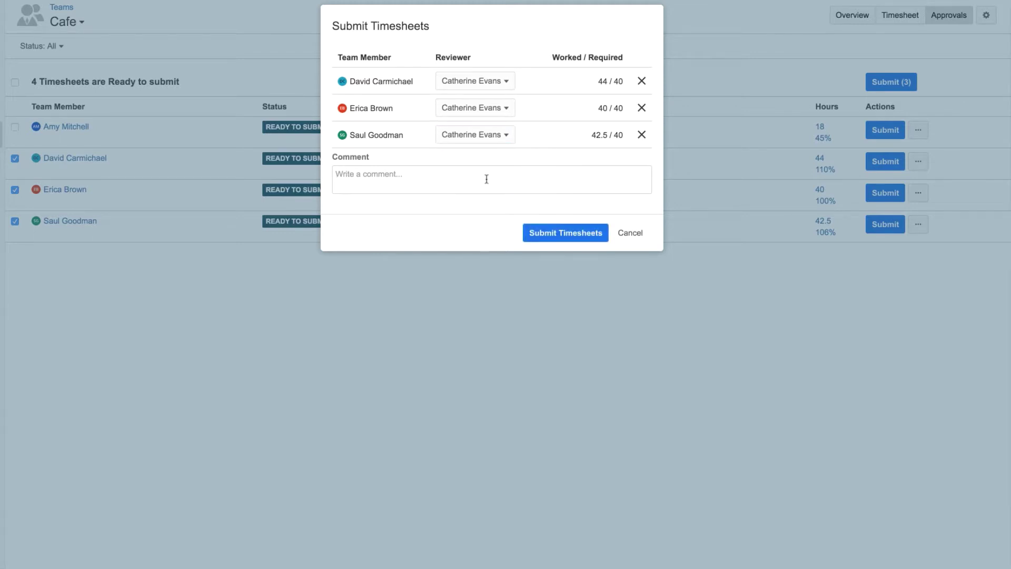
Submit the three Cafe timesheets, then select all and approve them commenting 'Good job team!'
left_click(556, 236)
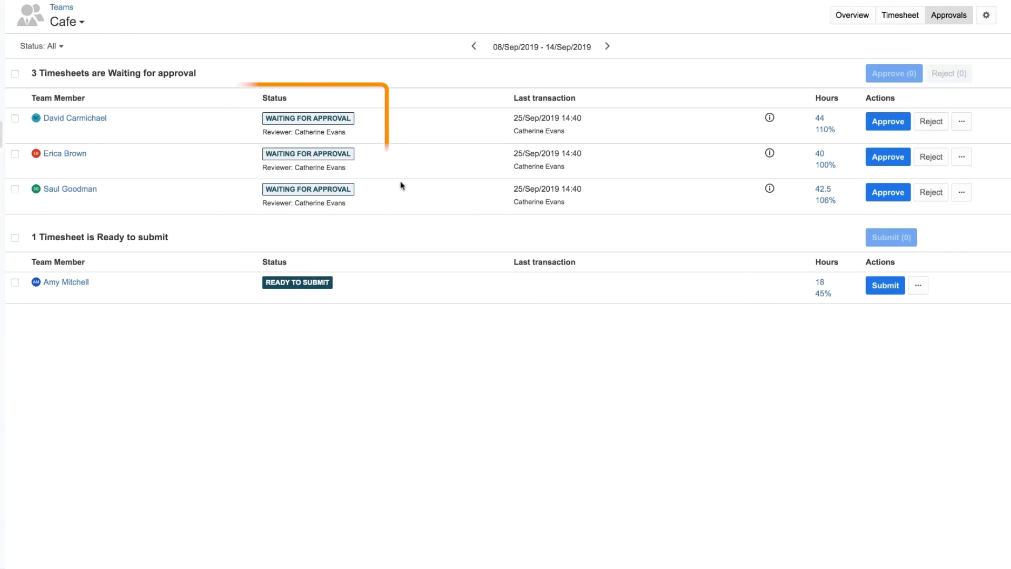
left_click(15, 73)
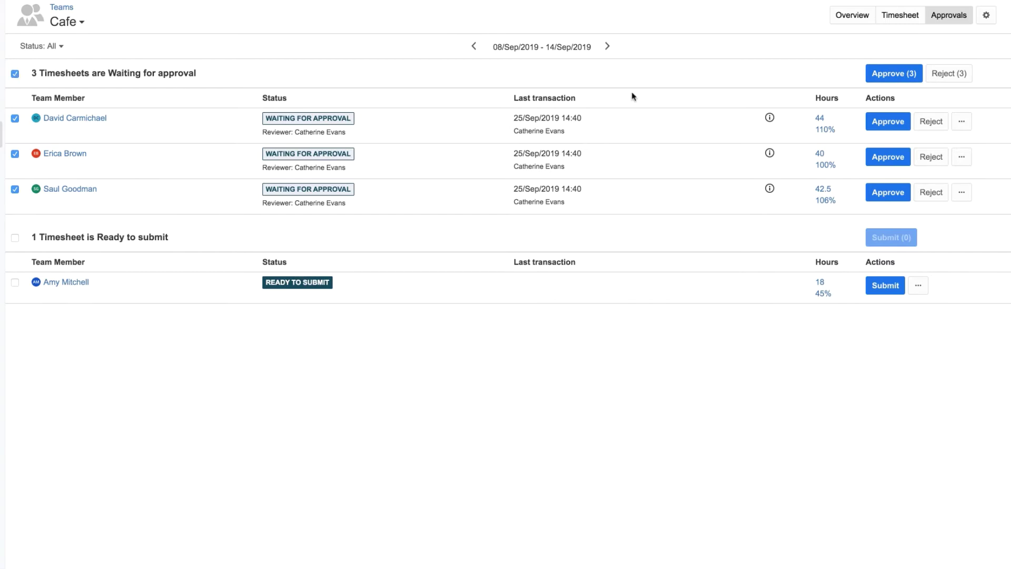
left_click(893, 73)
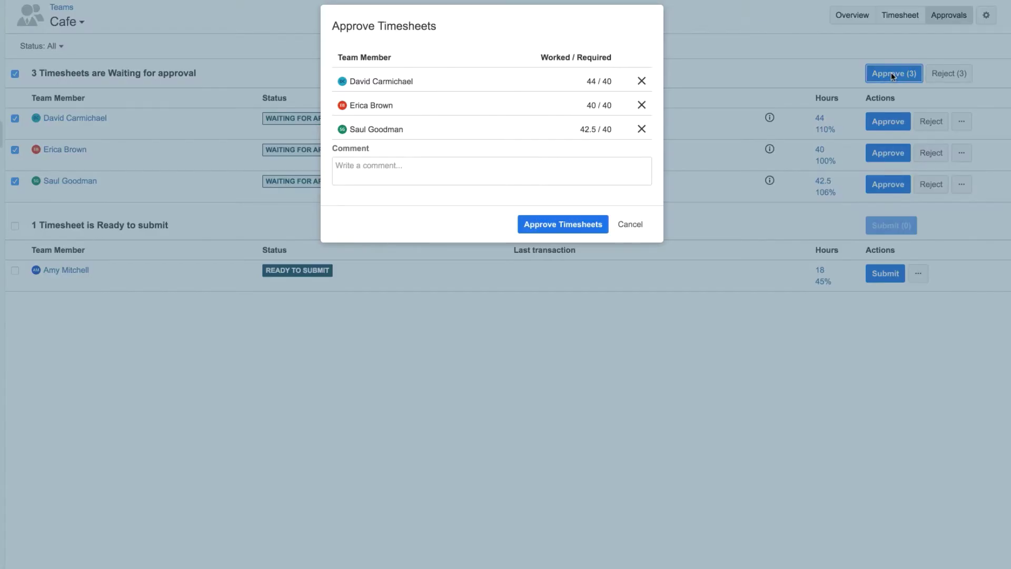
left_click(370, 167)
type("Good job")
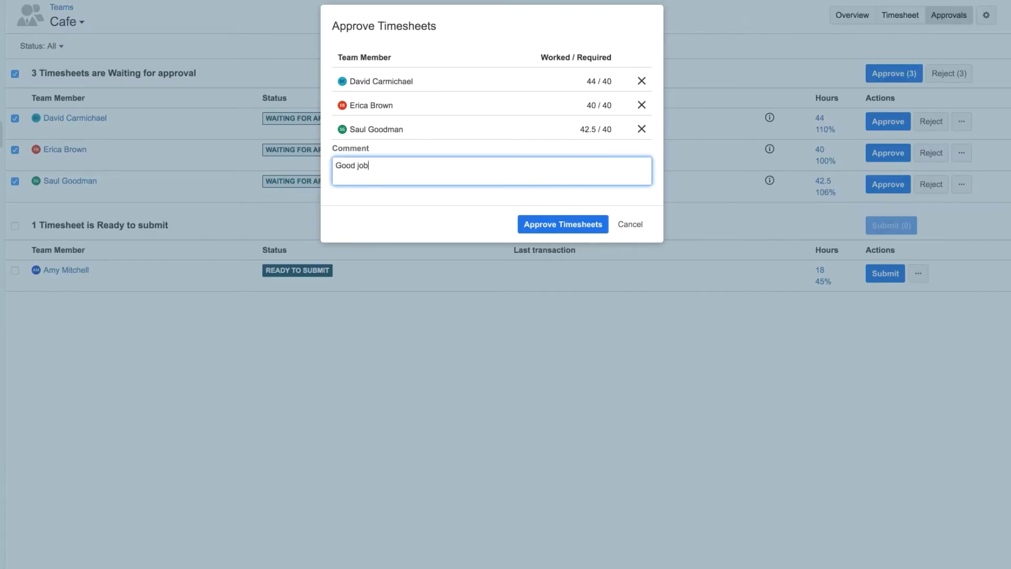
type(" team!")
left_click(563, 226)
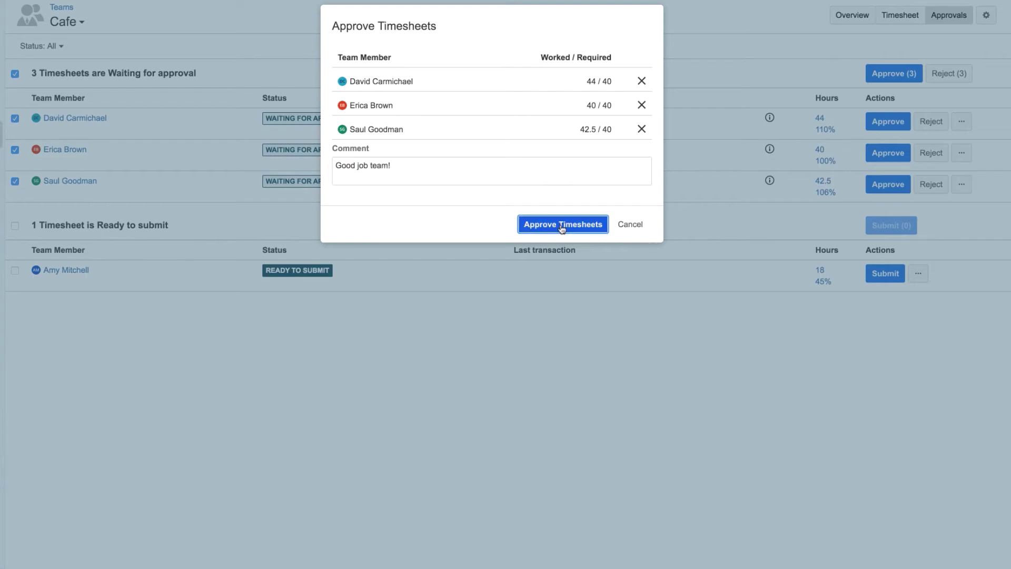